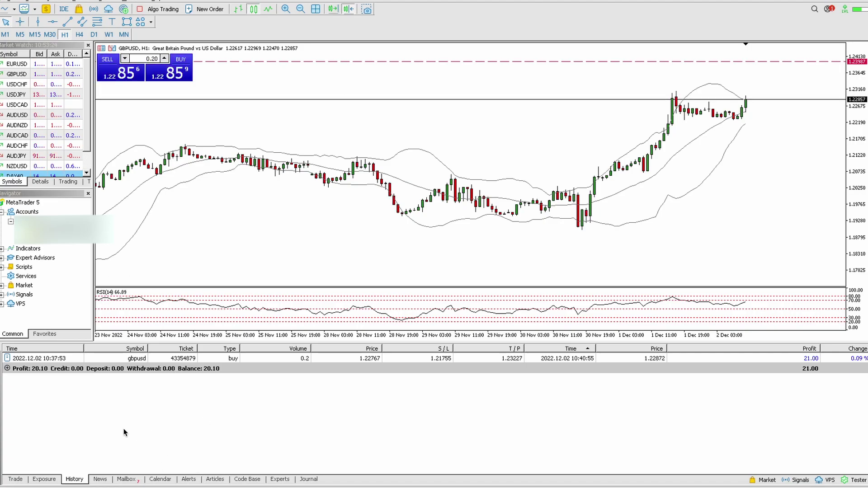
# Export the MetaTrader 5 History list as an HTML (Internet Explorer) report to the desktop.
pyautogui.rightClick(189, 418)
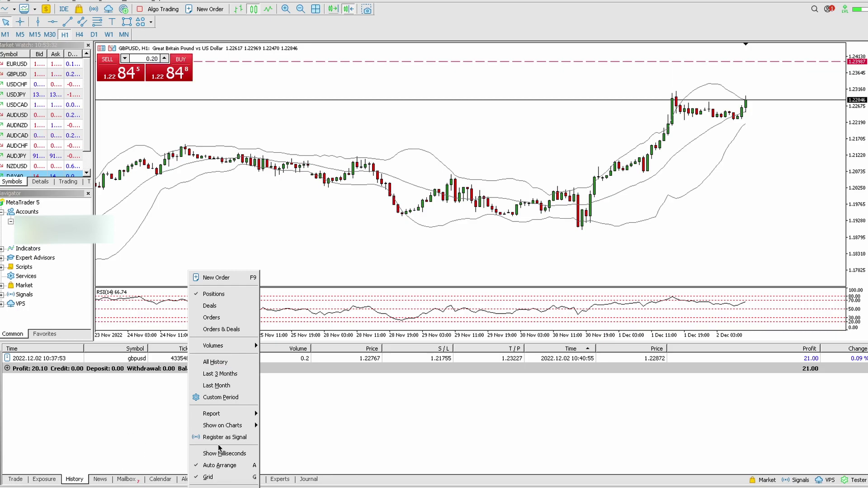
pyautogui.moveTo(226, 414)
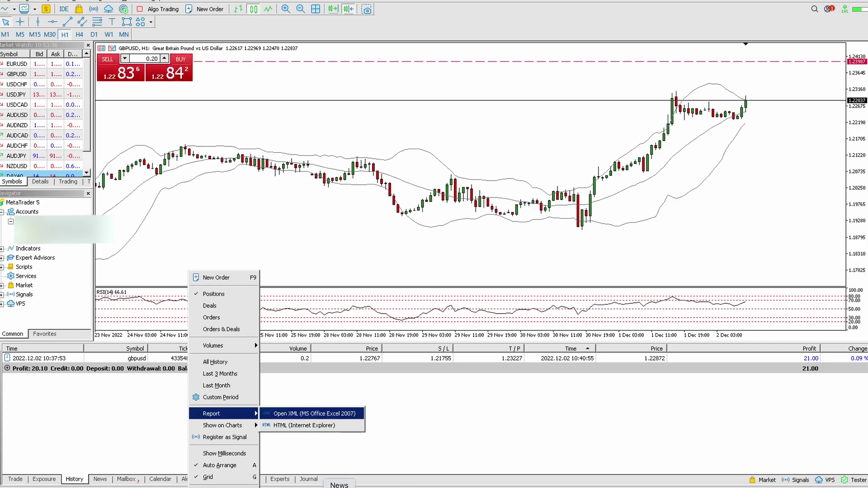
pyautogui.press('Escape')
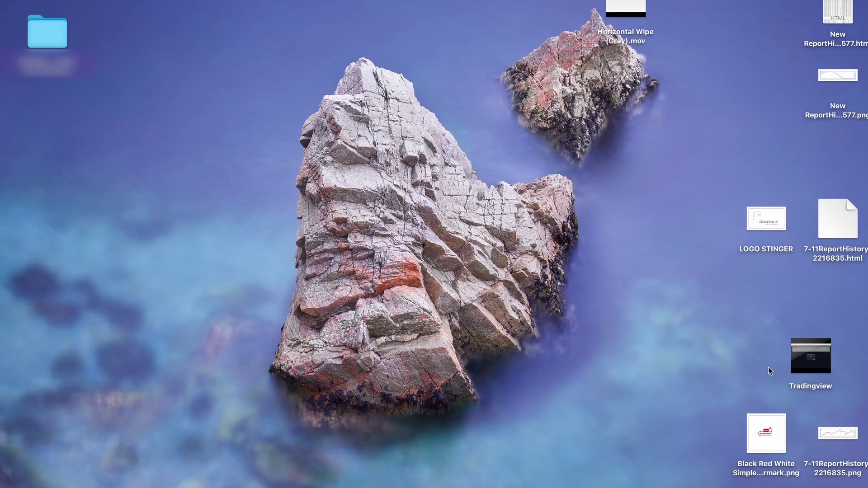
# Set the TraderSync import to MetaTrader 5 (MT5), GMT-0400 America/Aruba, DD/MM/YYYY dates.
pyautogui.moveTo(848, 12); pyautogui.dragTo(297, 89)
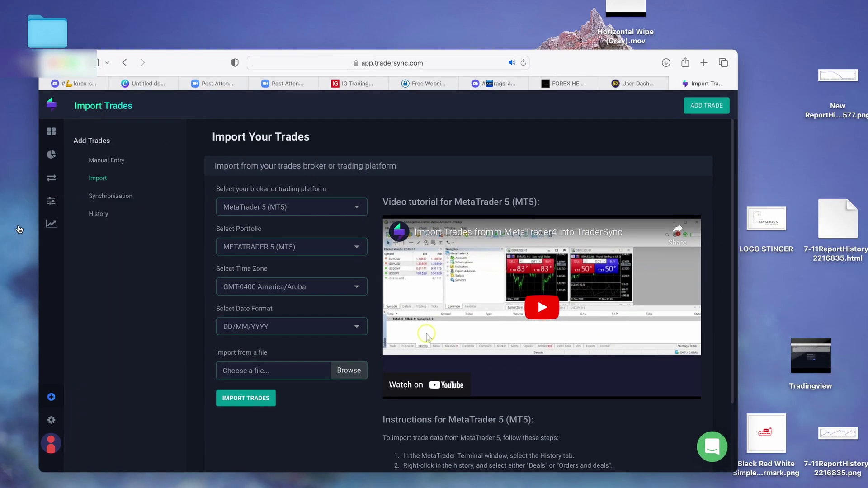
pyautogui.moveTo(51, 397)
pyautogui.click(349, 370)
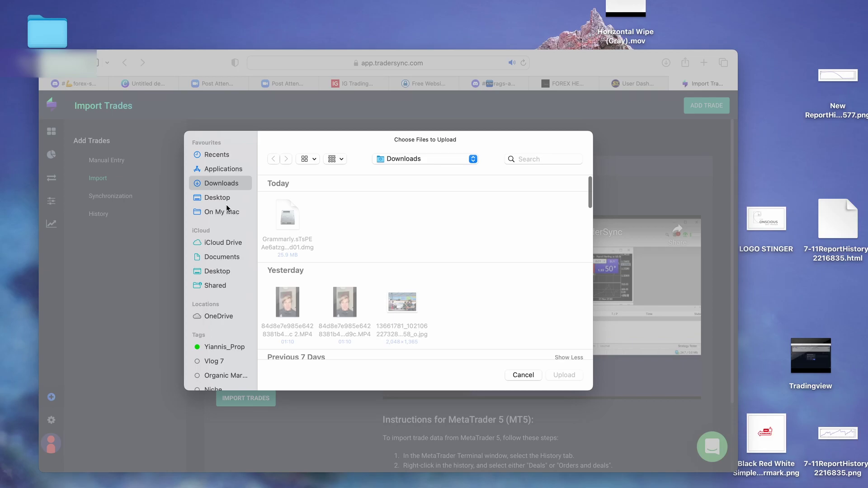
# Upload the HTML history report from Desktop and import its 46 trades, 92 executions.
pyautogui.click(218, 197)
pyautogui.click(293, 217)
pyautogui.click(562, 376)
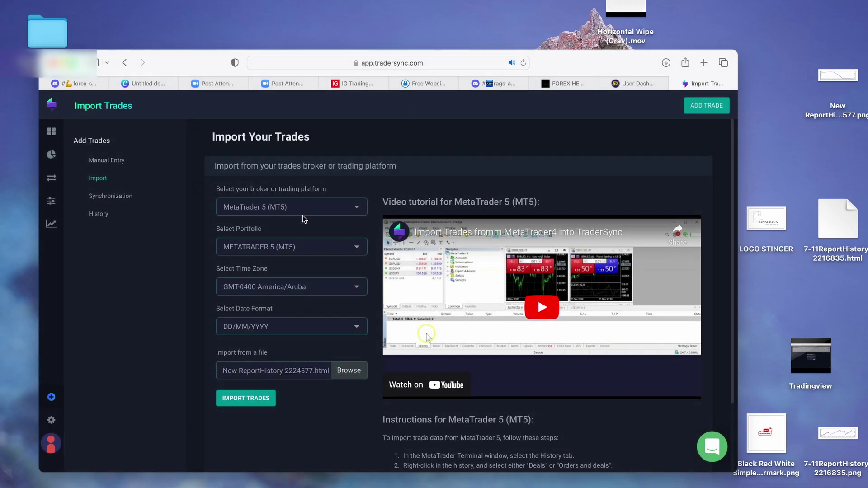
pyautogui.click(244, 397)
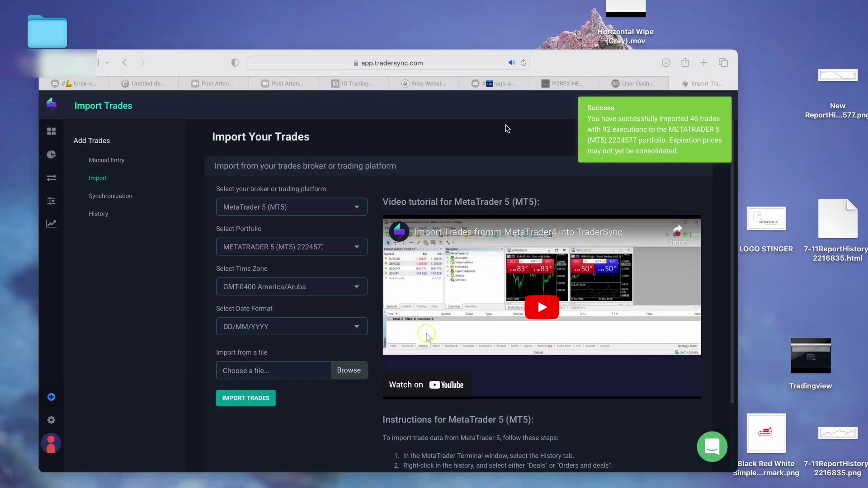
pyautogui.moveTo(53, 157)
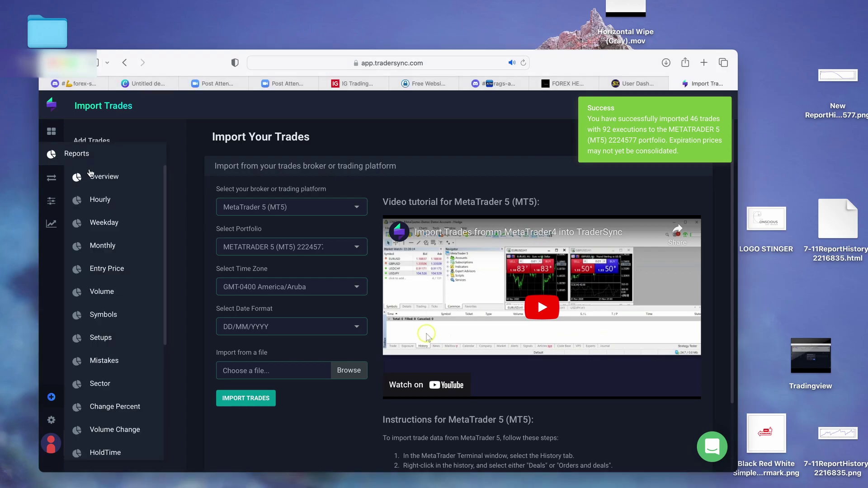
# Filter the Overview Report to the imported METATRADER 5 (MT5) portfolio instead of the old chip.
pyautogui.click(100, 178)
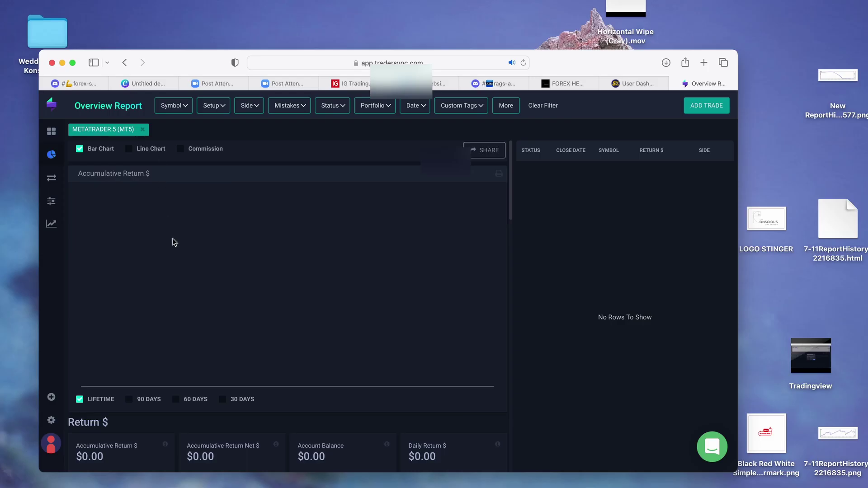
pyautogui.scroll(-8, 190, 308)
pyautogui.scroll(8, 194, 310)
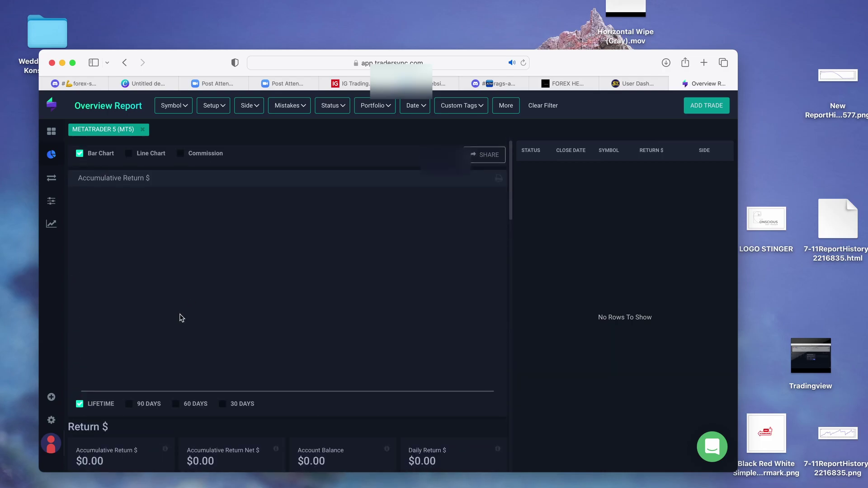
pyautogui.click(143, 129)
pyautogui.click(374, 105)
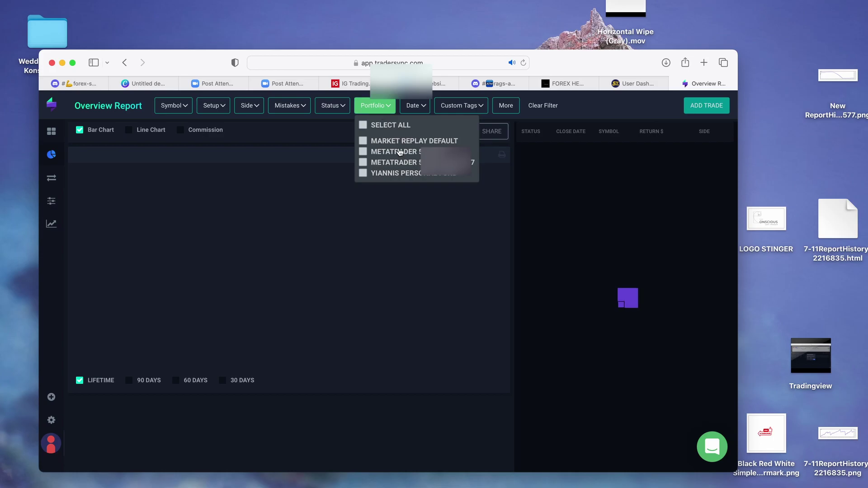
pyautogui.click(377, 163)
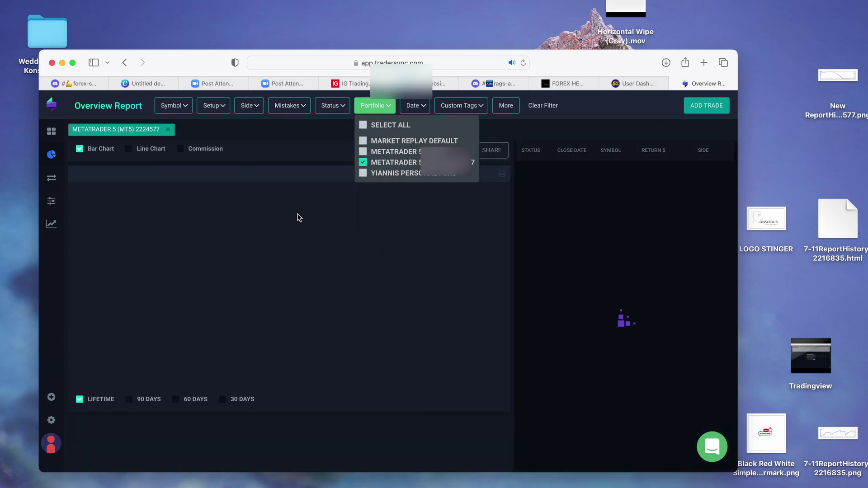
# Maximise the browser and review the report's -$6,136.00 accumulative return.
pyautogui.click(73, 65)
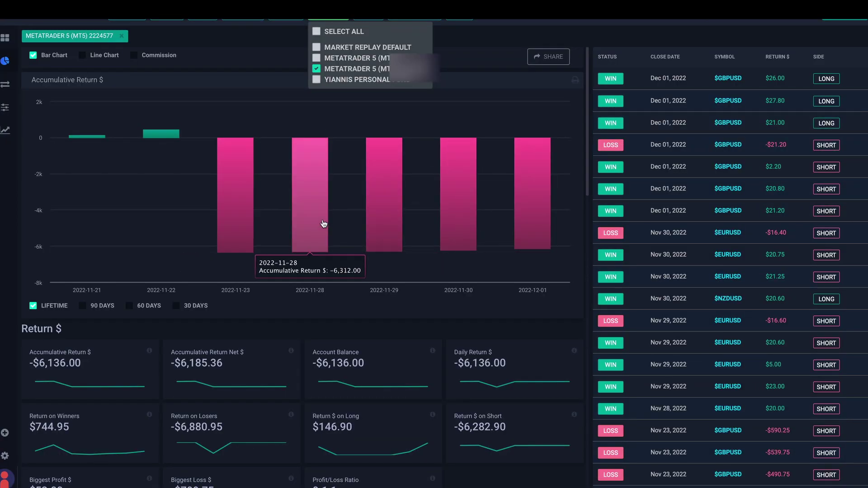
pyautogui.moveTo(6, 89)
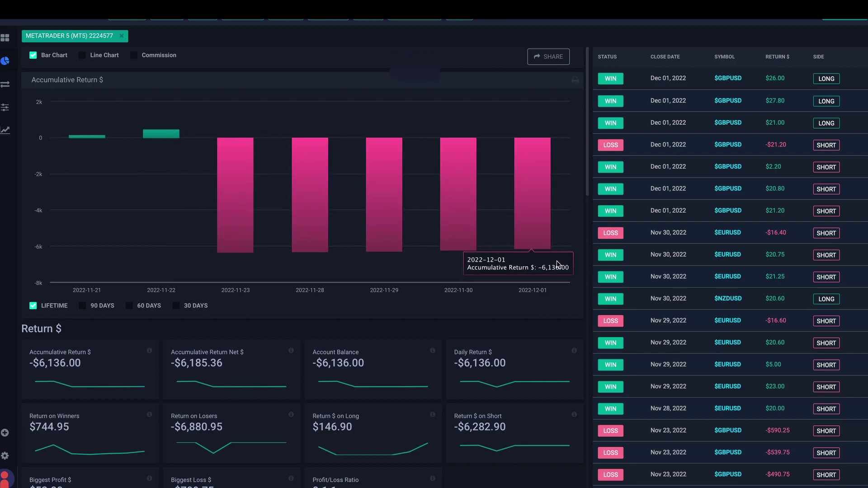
pyautogui.scroll(-2, 519, 289)
pyautogui.scroll(2, 353, 217)
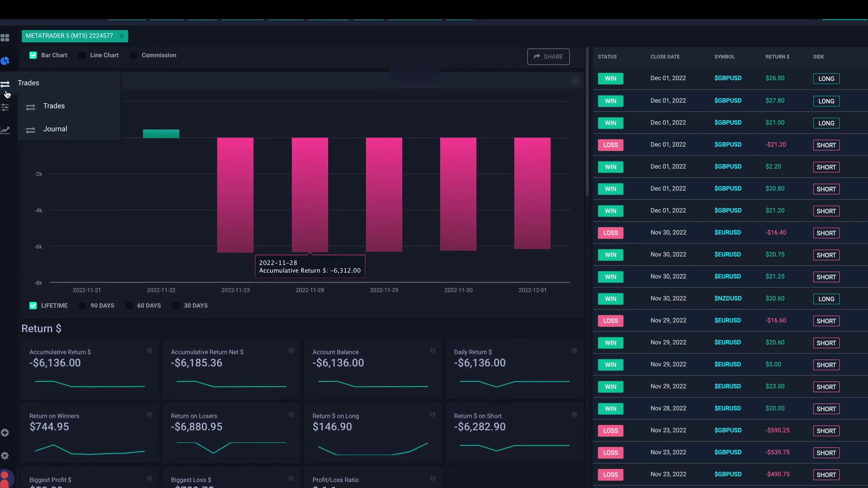
pyautogui.moveTo(6, 62)
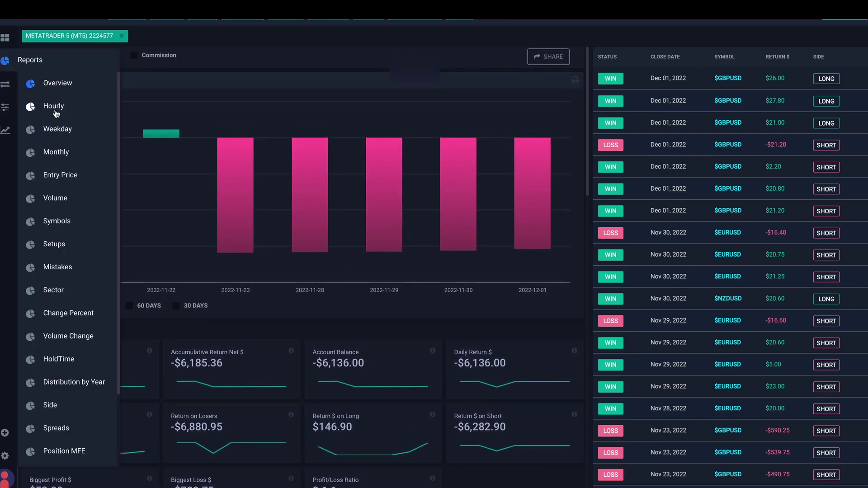
pyautogui.click(58, 129)
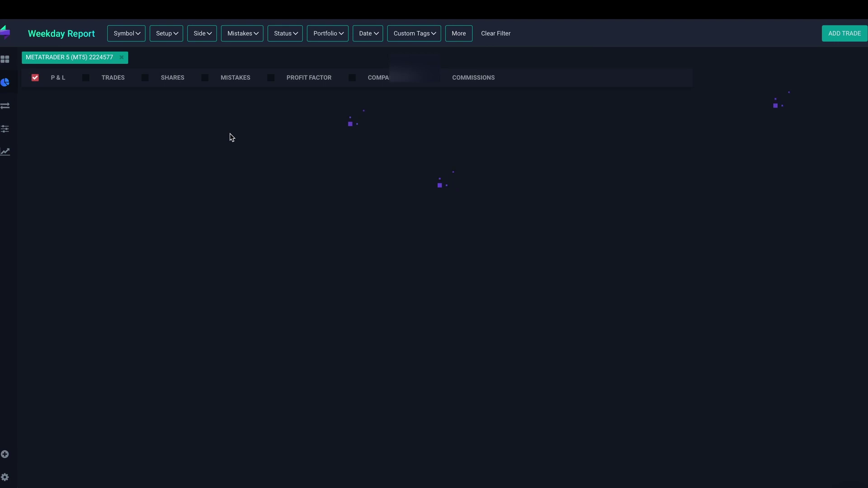
# Review the Weekly Performance chart, Insights and per-day table, noting Wednesday's -$6,738.80 loss.
pyautogui.moveTo(370, 236)
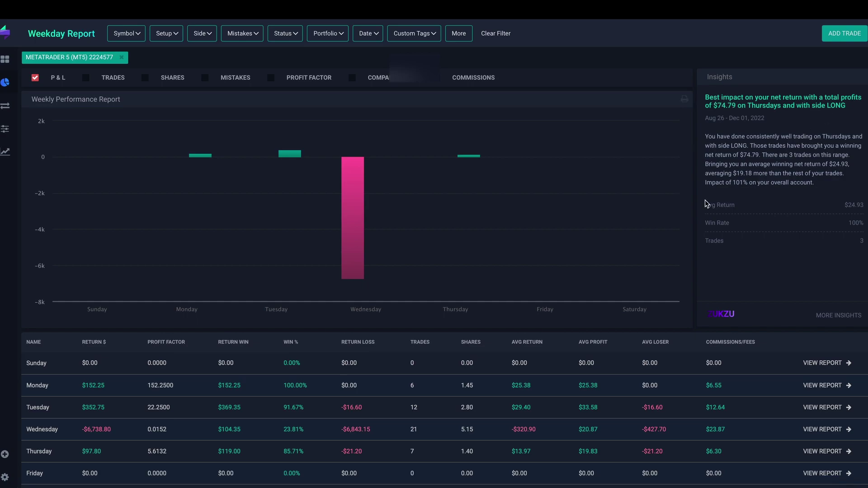
pyautogui.scroll(-1, 287, 387)
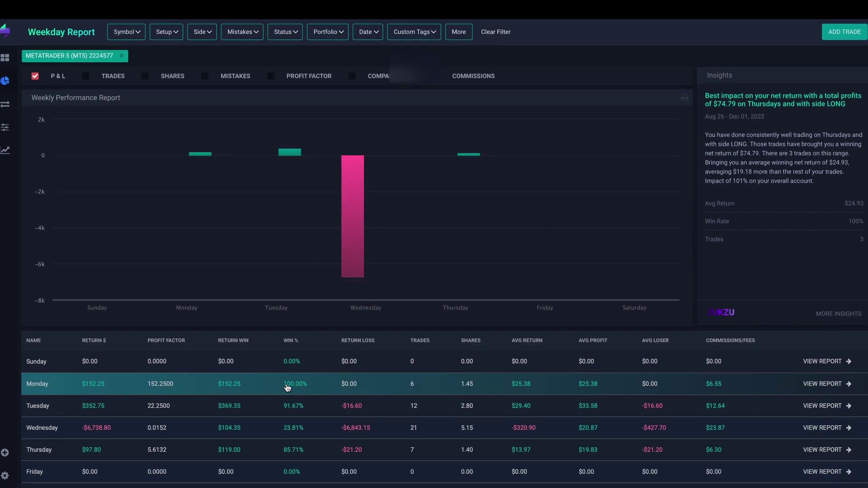
pyautogui.moveTo(6, 87)
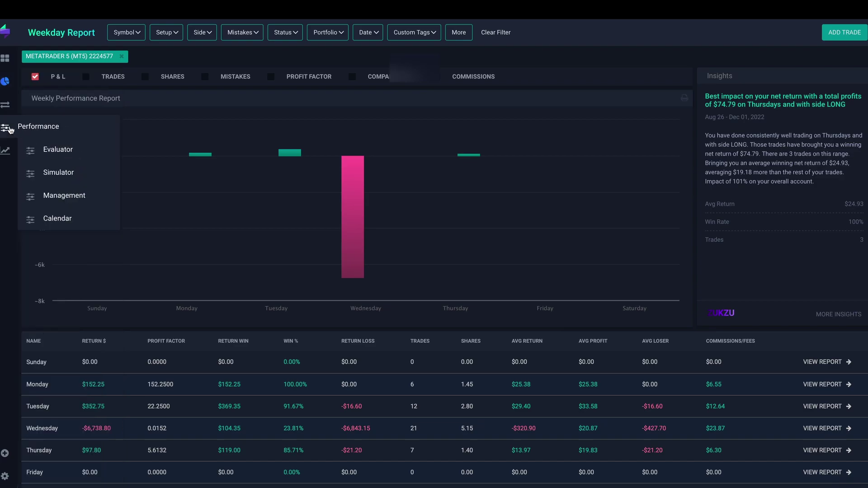
pyautogui.moveTo(10, 113)
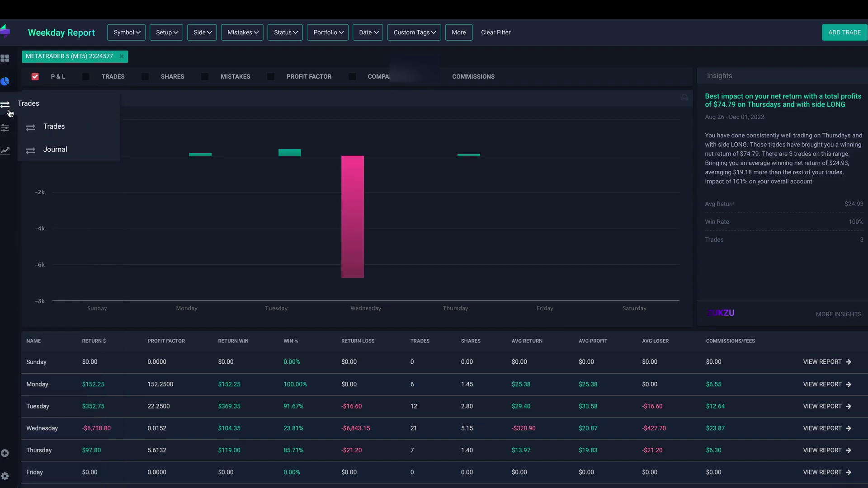
pyautogui.moveTo(6, 131)
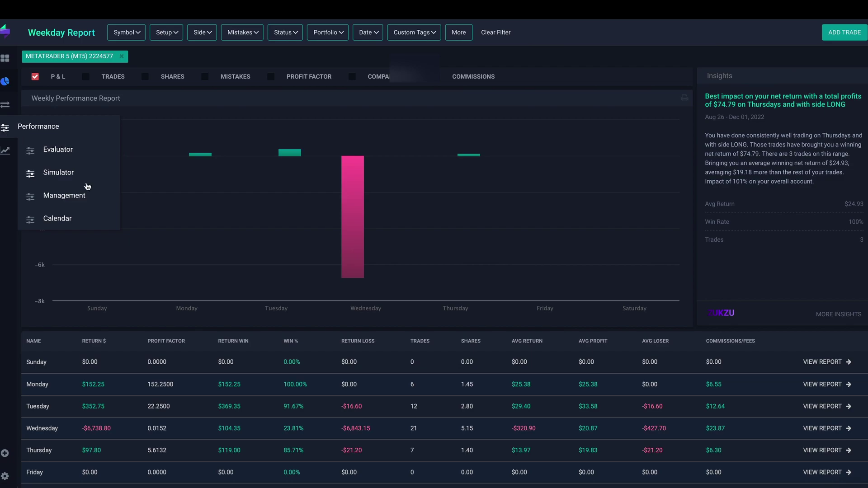
pyautogui.click(33, 219)
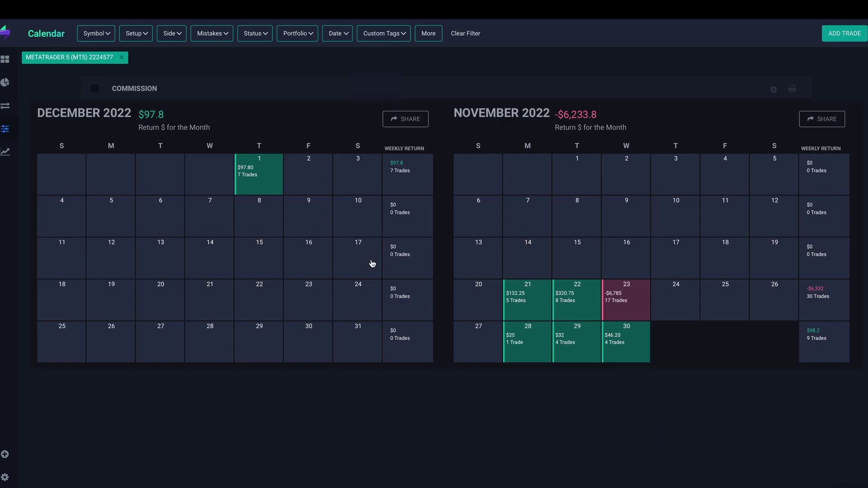
# Switch the Calendar's portfolio filter from MetaTrader 5 to the personal fund portfolio.
pyautogui.click(123, 61)
pyautogui.click(297, 34)
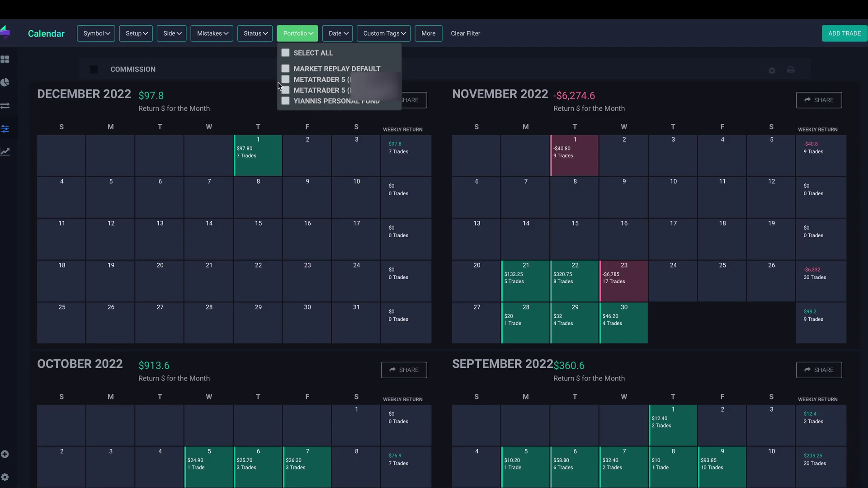
pyautogui.click(323, 106)
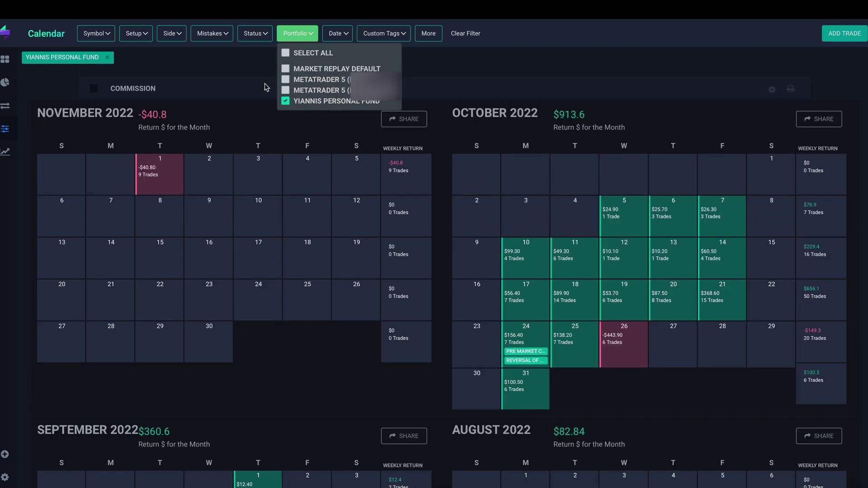
pyautogui.click(217, 57)
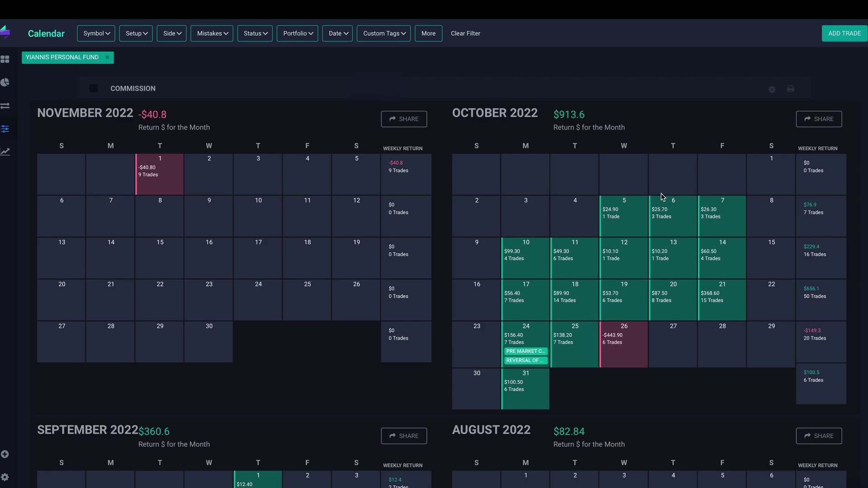
# Review the August to November 2022 months and filter trades to November 1, 2022.
pyautogui.scroll(-1, 663, 196)
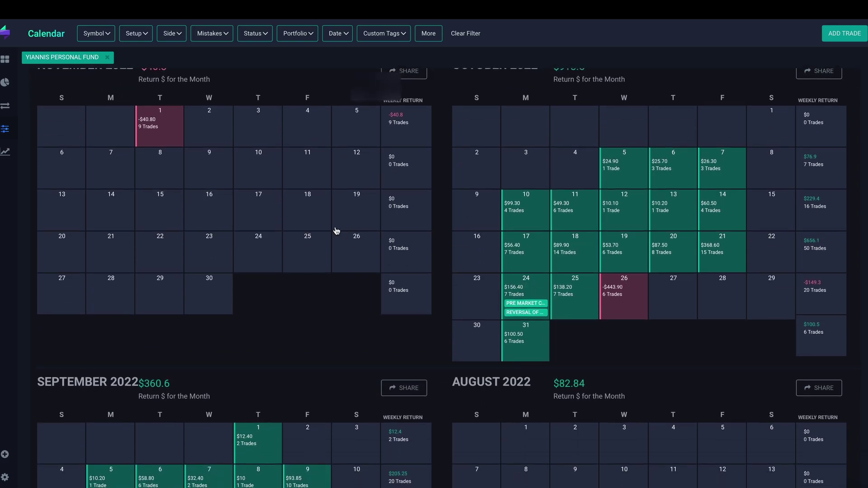
pyautogui.scroll(1, 321, 234)
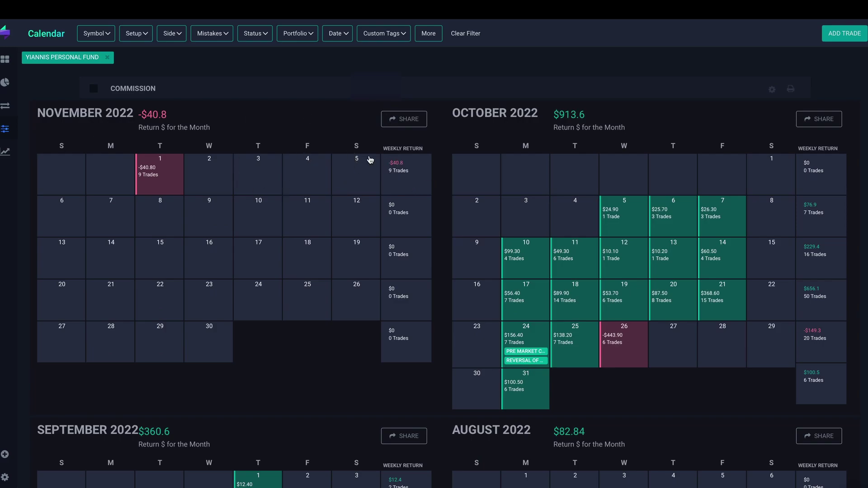
pyautogui.scroll(-3, 345, 170)
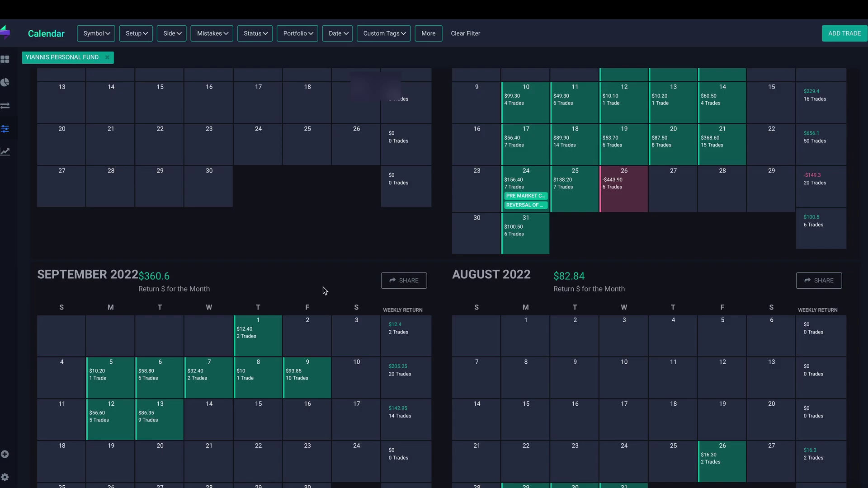
pyautogui.scroll(-1, 641, 283)
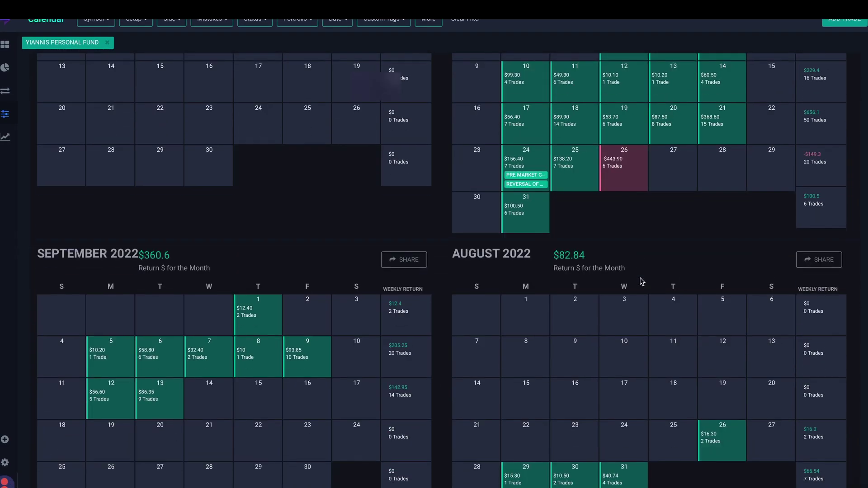
pyautogui.scroll(3, 641, 283)
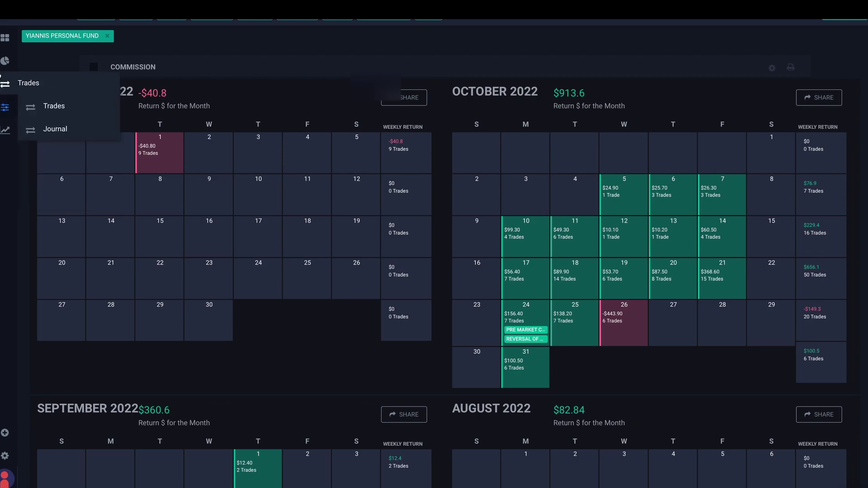
pyautogui.moveTo(4, 63)
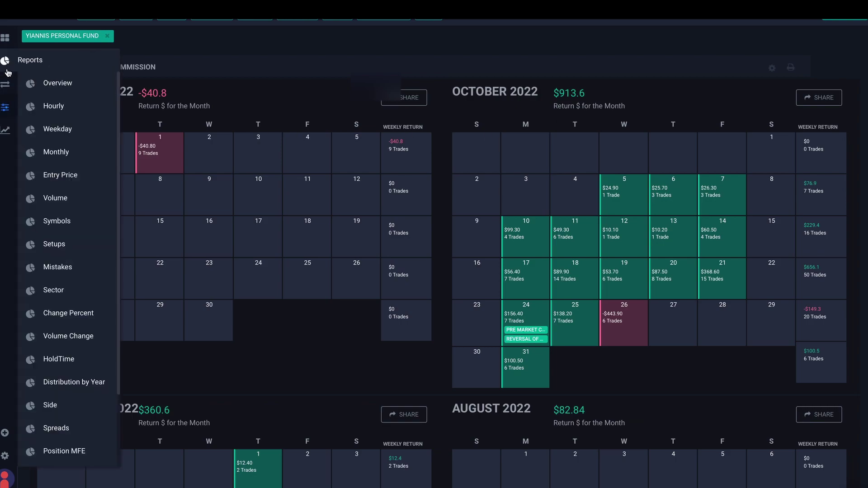
pyautogui.moveTo(7, 84)
pyautogui.click(223, 211)
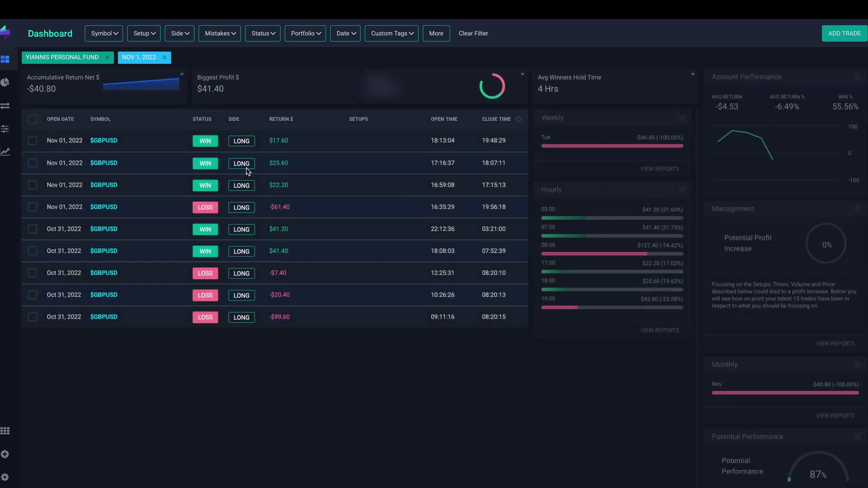
# Open the -$61.40 losing GBPUSD trade from November 1 and view its Trade Charts.
pyautogui.click(297, 215)
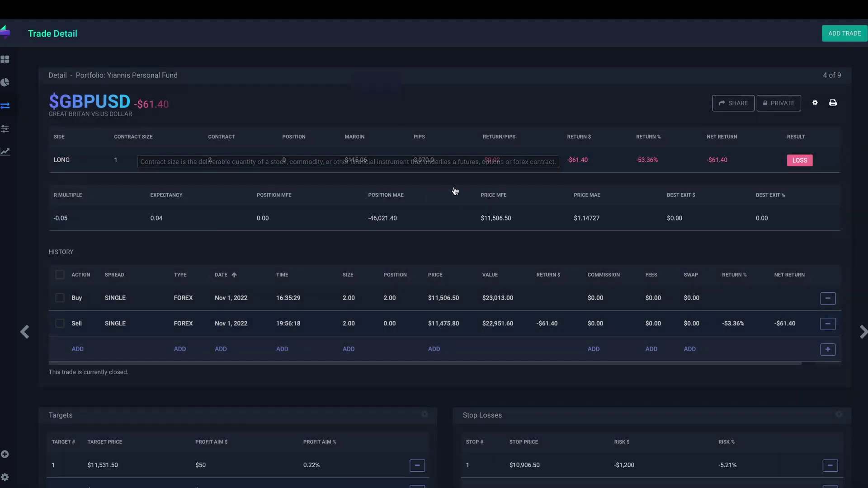
pyautogui.scroll(-9, 464, 292)
pyautogui.scroll(-4, 463, 292)
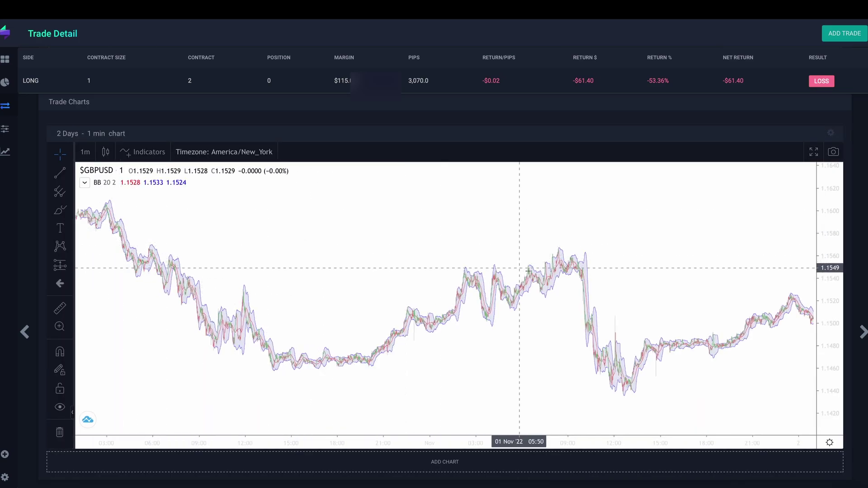
pyautogui.scroll(3, 482, 229)
pyautogui.scroll(5, 483, 231)
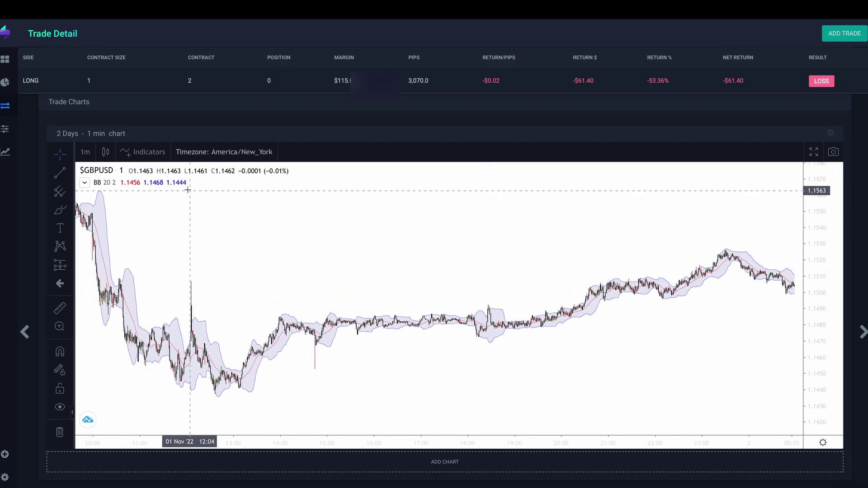
# Switch the trade chart interval to 4-hour candles.
pyautogui.moveTo(5, 82)
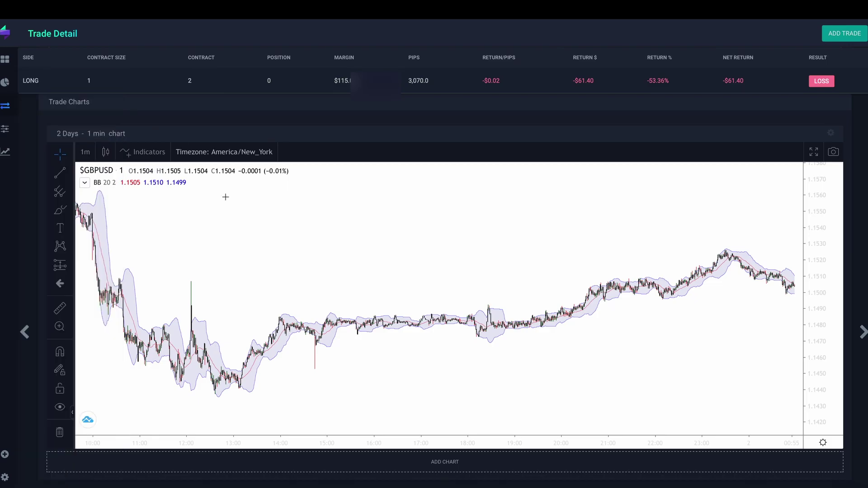
pyautogui.click(101, 133)
pyautogui.scroll(3, 337, 217)
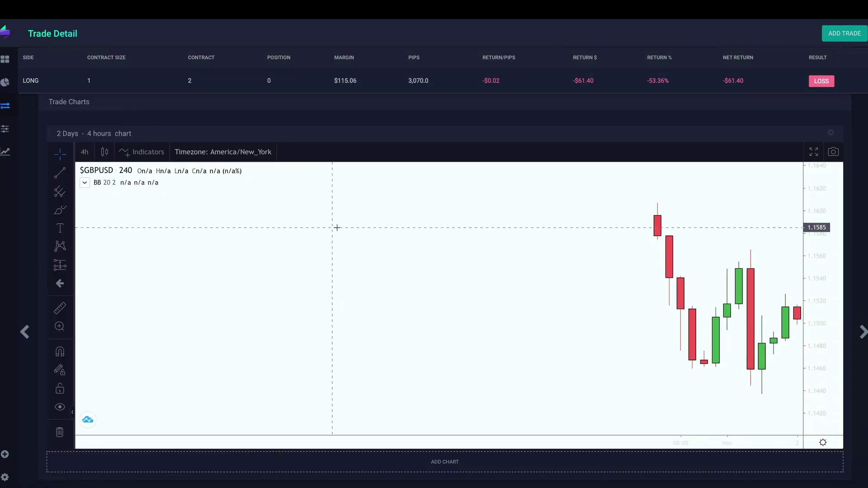
pyautogui.scroll(8, 355, 152)
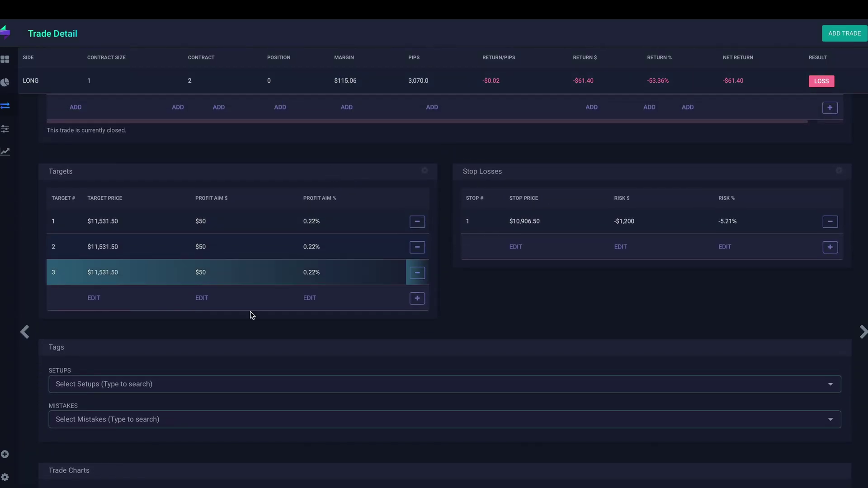
pyautogui.click(117, 385)
pyautogui.scroll(-1, 273, 315)
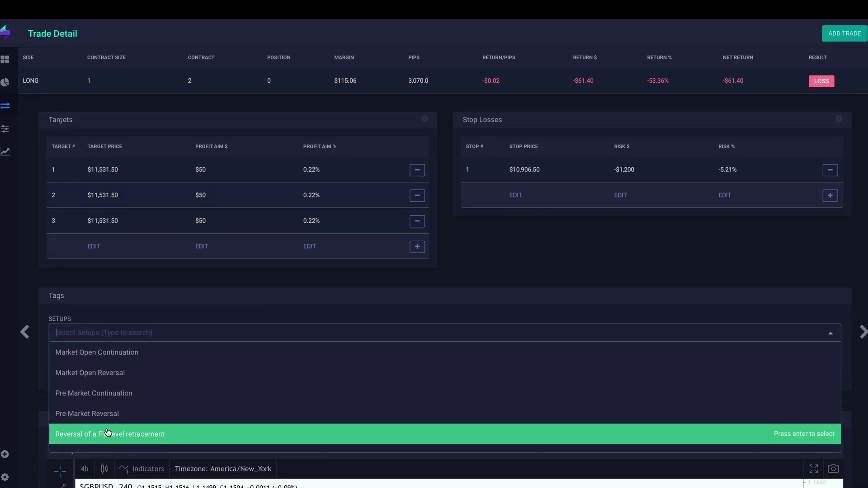
pyautogui.click(190, 322)
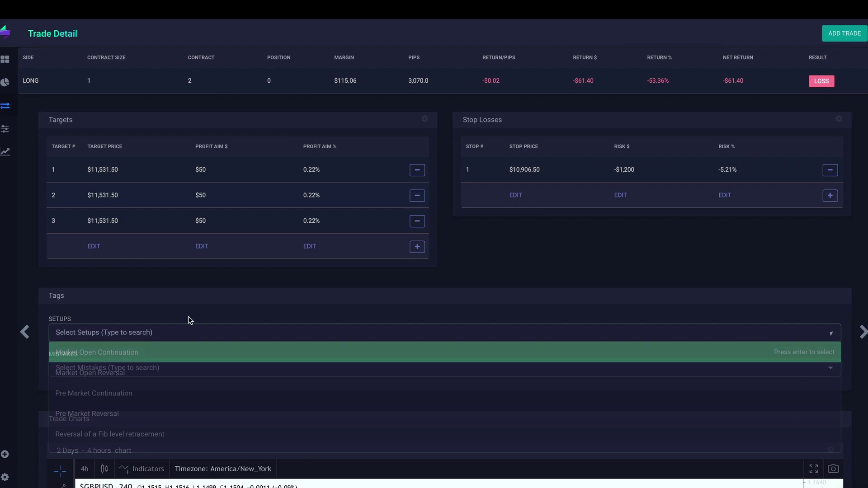
pyautogui.click(123, 370)
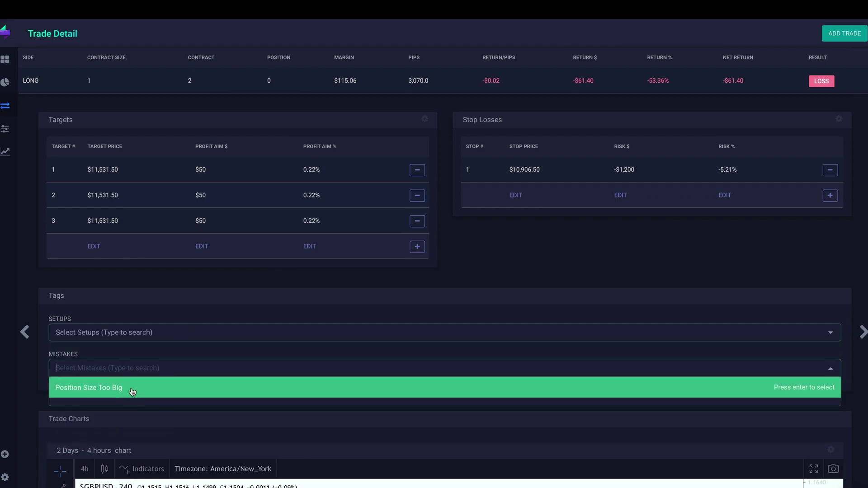
pyautogui.click(489, 280)
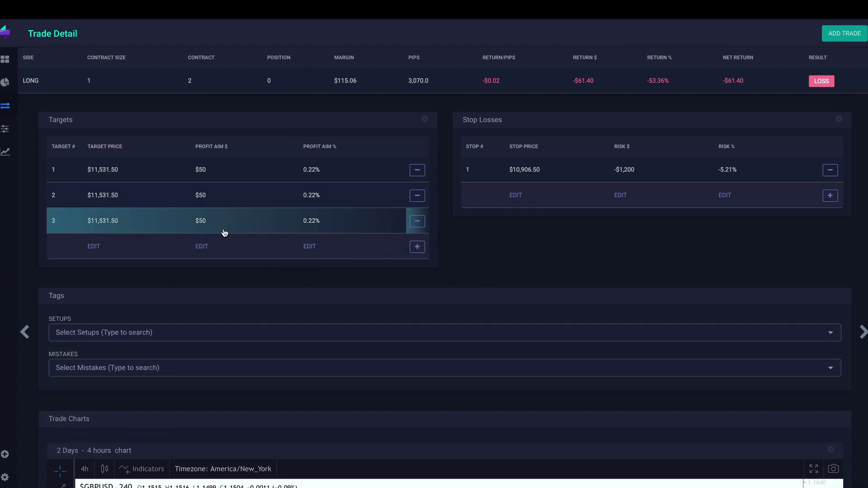
pyautogui.scroll(5, 222, 233)
pyautogui.moveTo(84, 159)
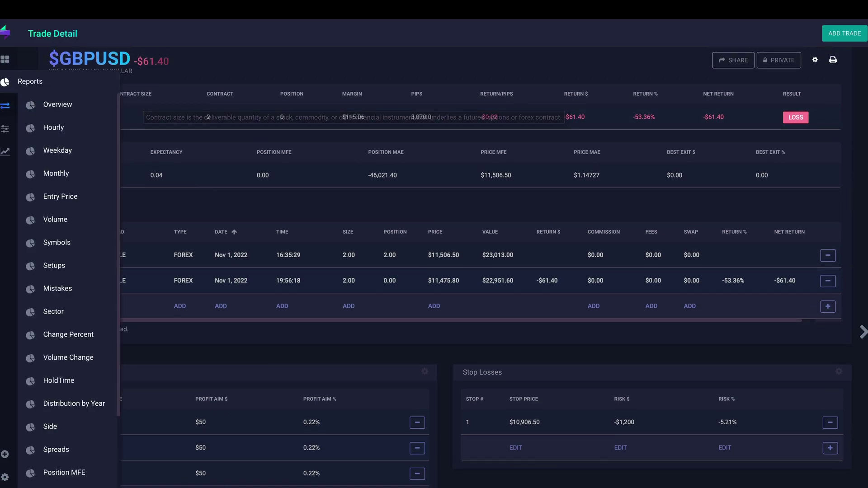
# Clear the NOV 1, 2022 Dashboard filter and review the $1,316.24 net return and 89.54% win rate.
pyautogui.click(20, 62)
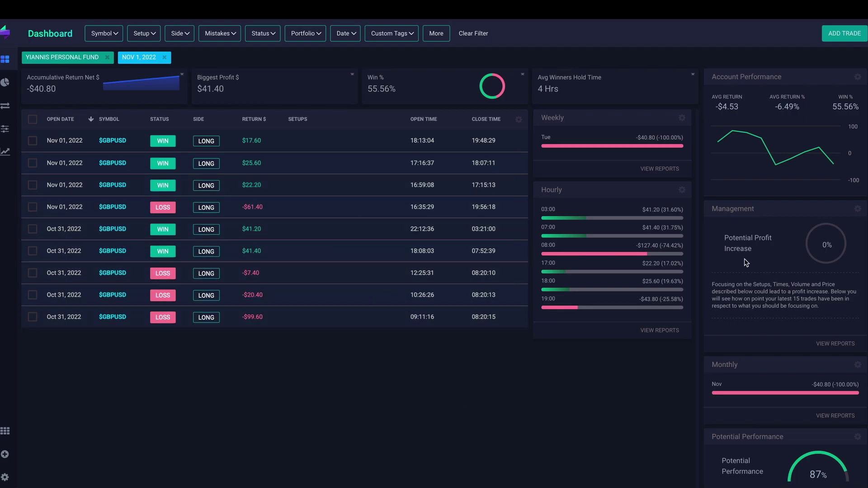
pyautogui.click(165, 58)
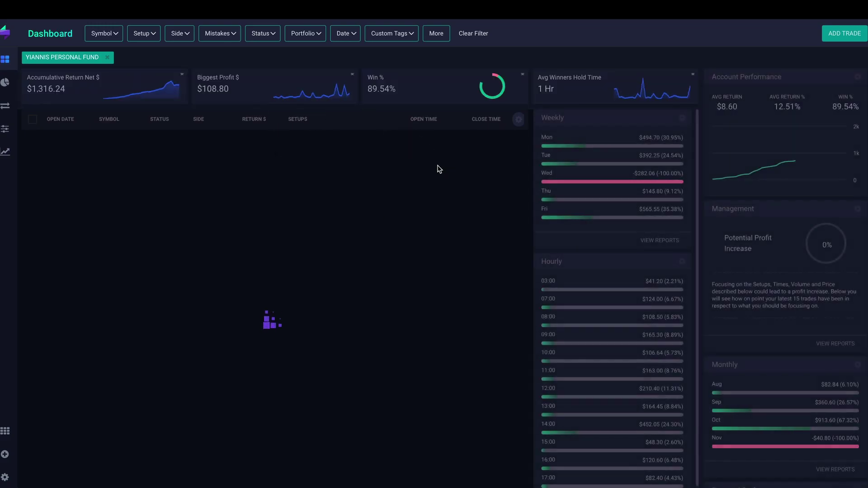
pyautogui.moveTo(5, 82)
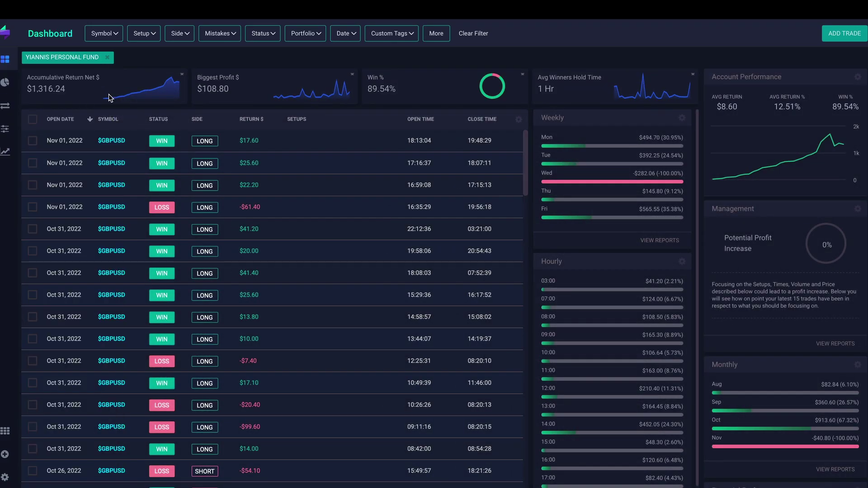
pyautogui.scroll(-1, 634, 337)
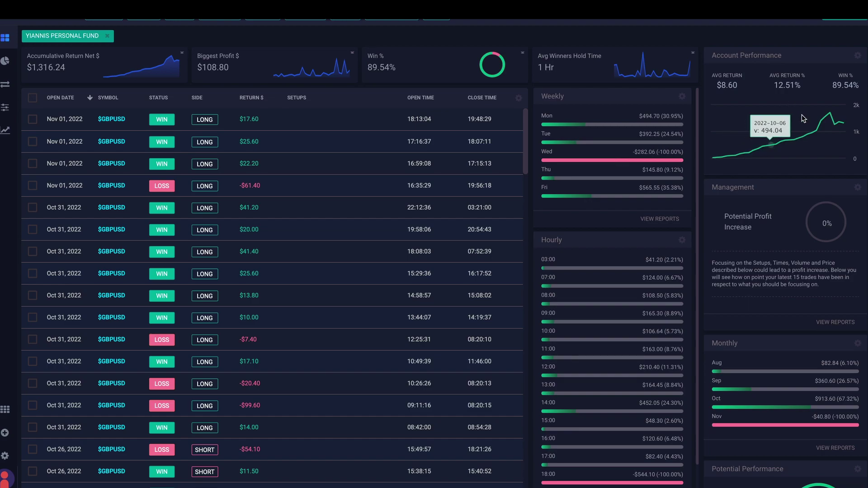
pyautogui.scroll(-2, 800, 360)
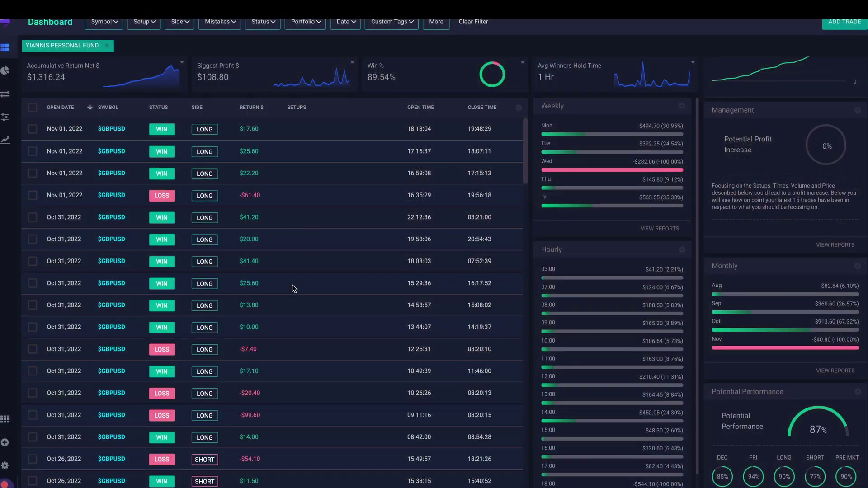
pyautogui.scroll(-3, 623, 343)
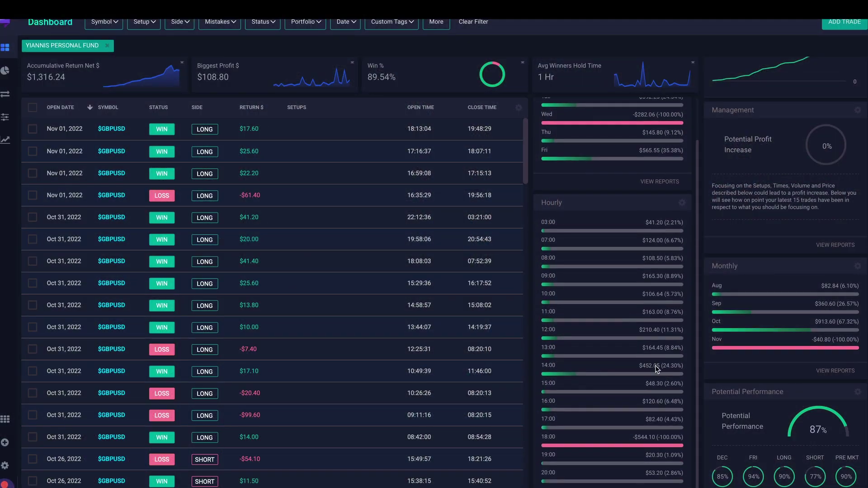
pyautogui.scroll(1, 289, 170)
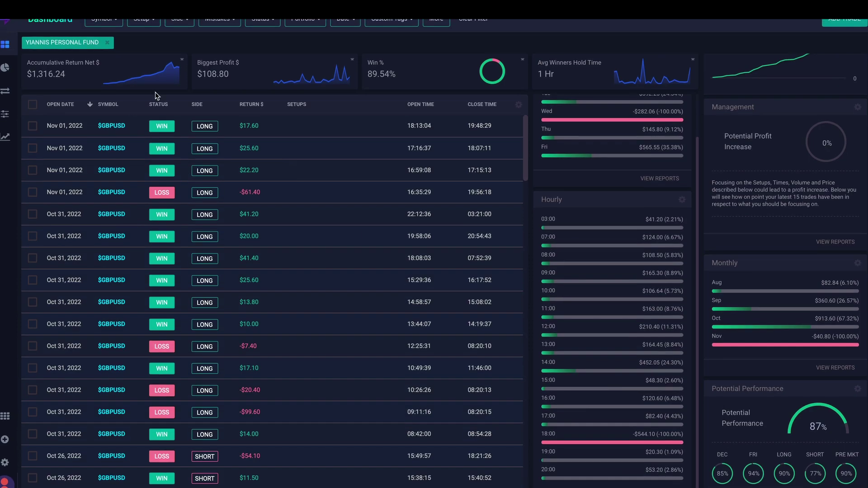